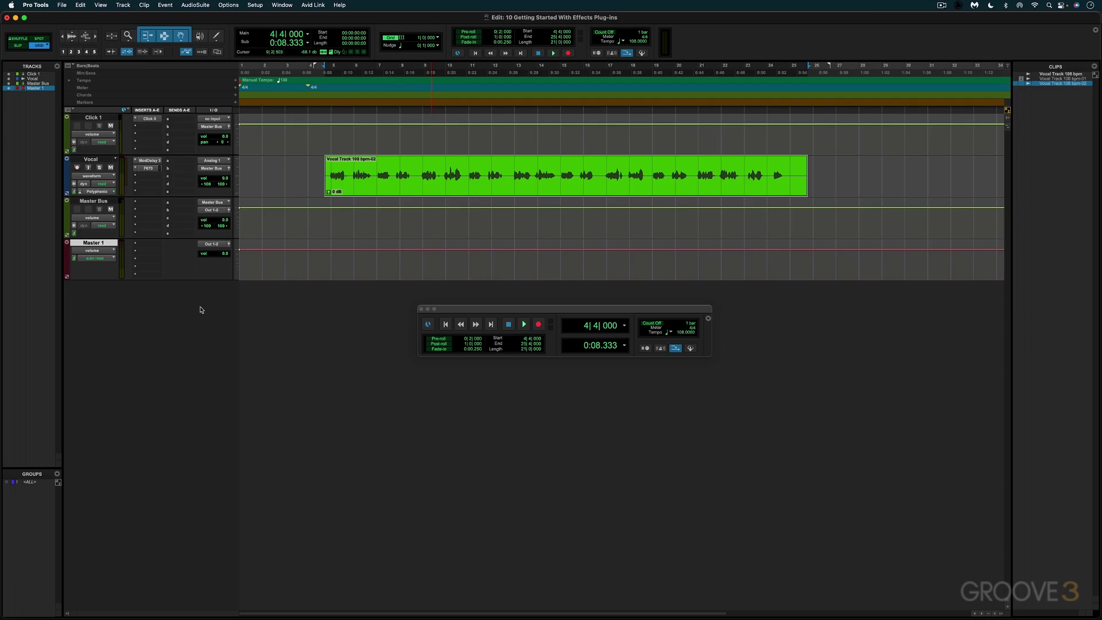
Switch to the Mix window and open the Vocal track's send A menu toward a new track
key("super+equal")
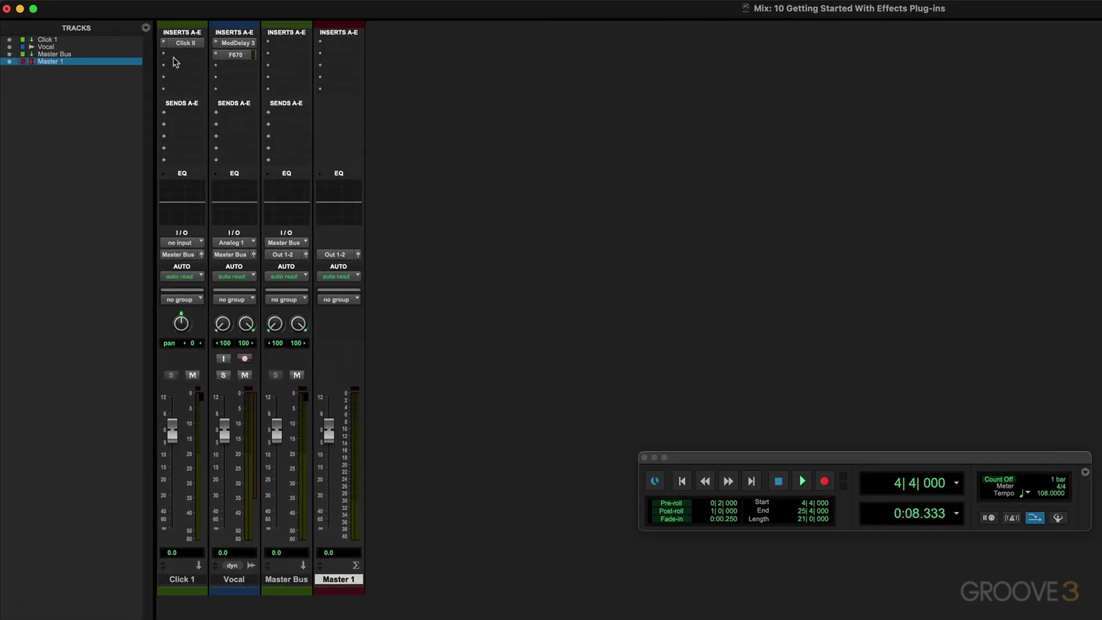
left_click(218, 116)
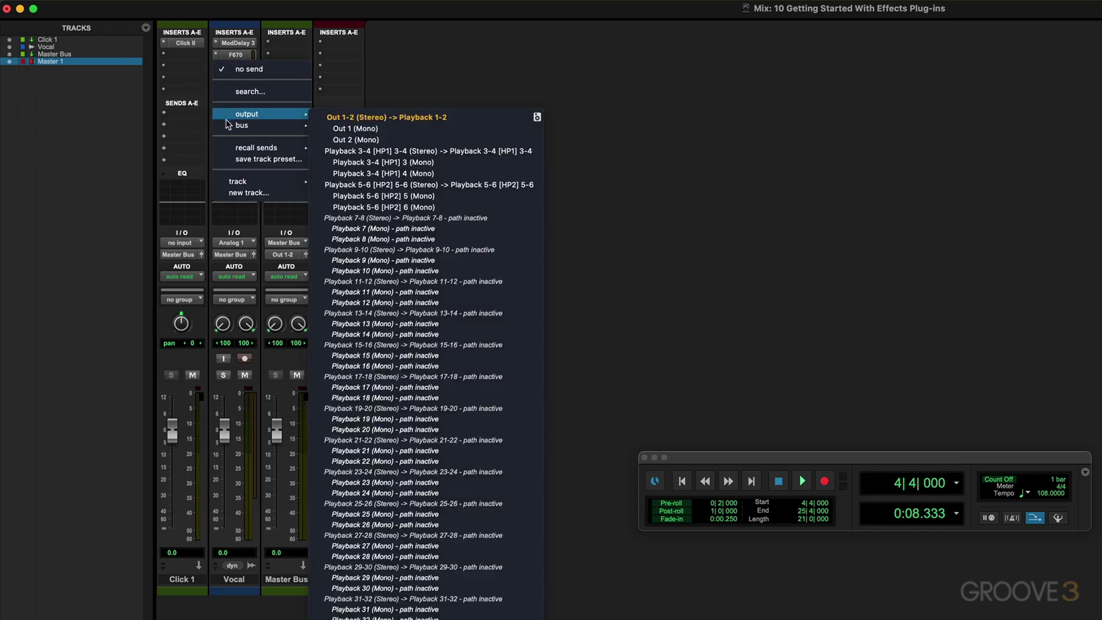
left_click(463, 102)
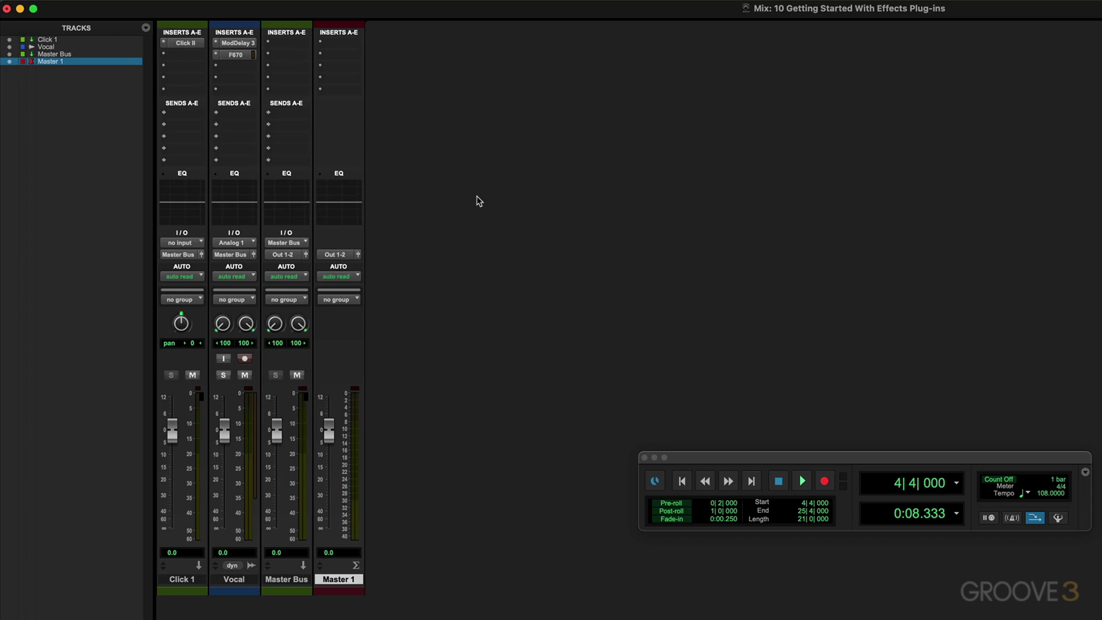
left_click(217, 115)
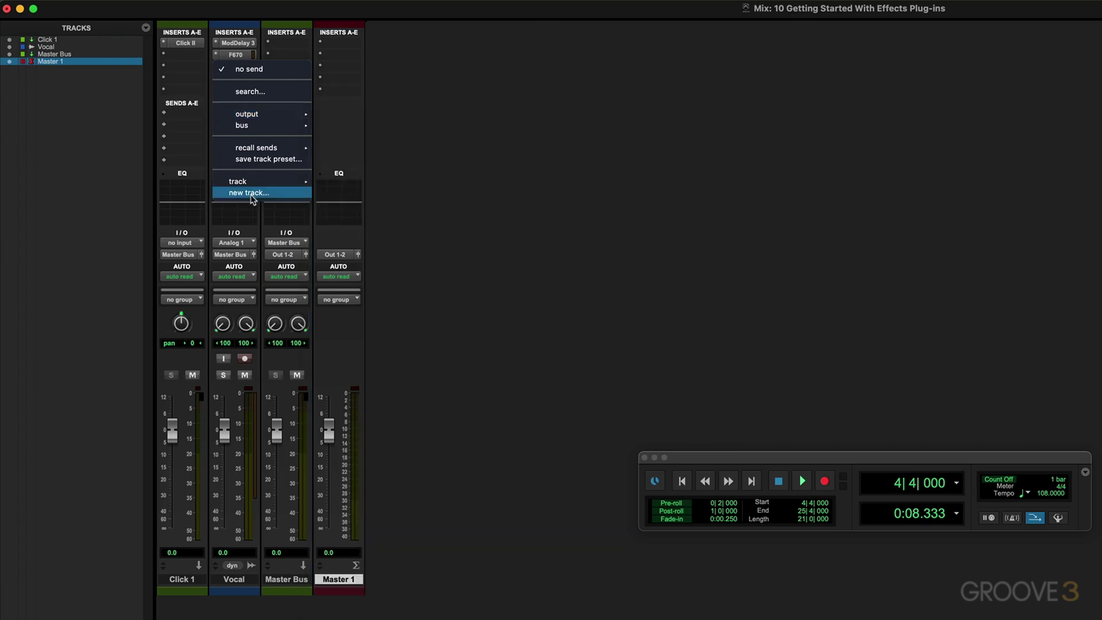
mouse_move(240, 182)
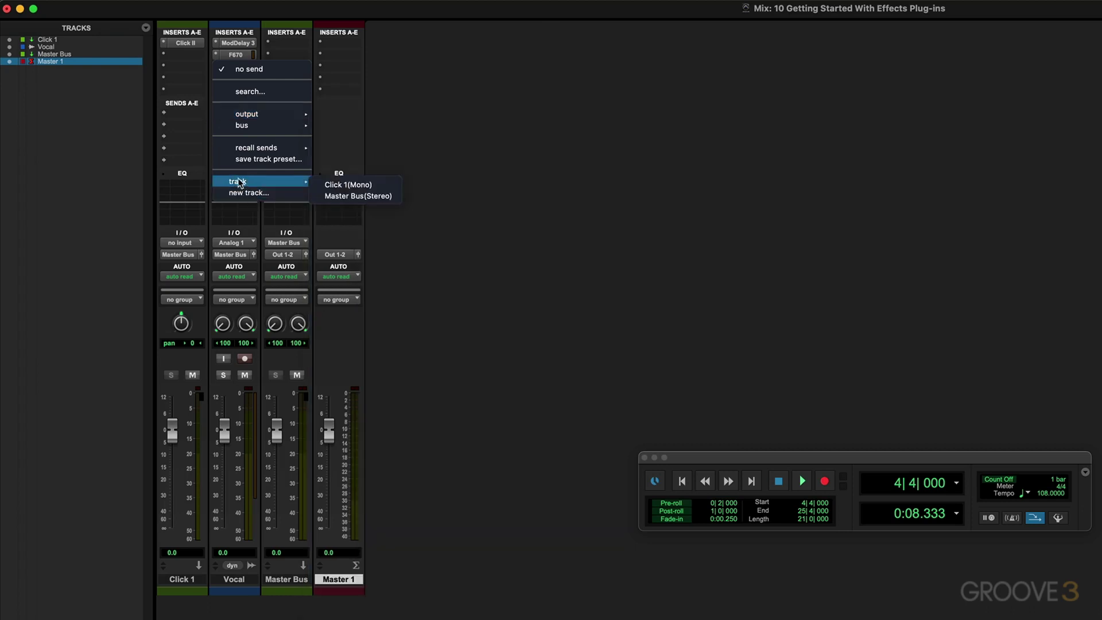
Start a new track from the send, turn off placing it next to the current track, and begin naming it Reverb Return
left_click(240, 194)
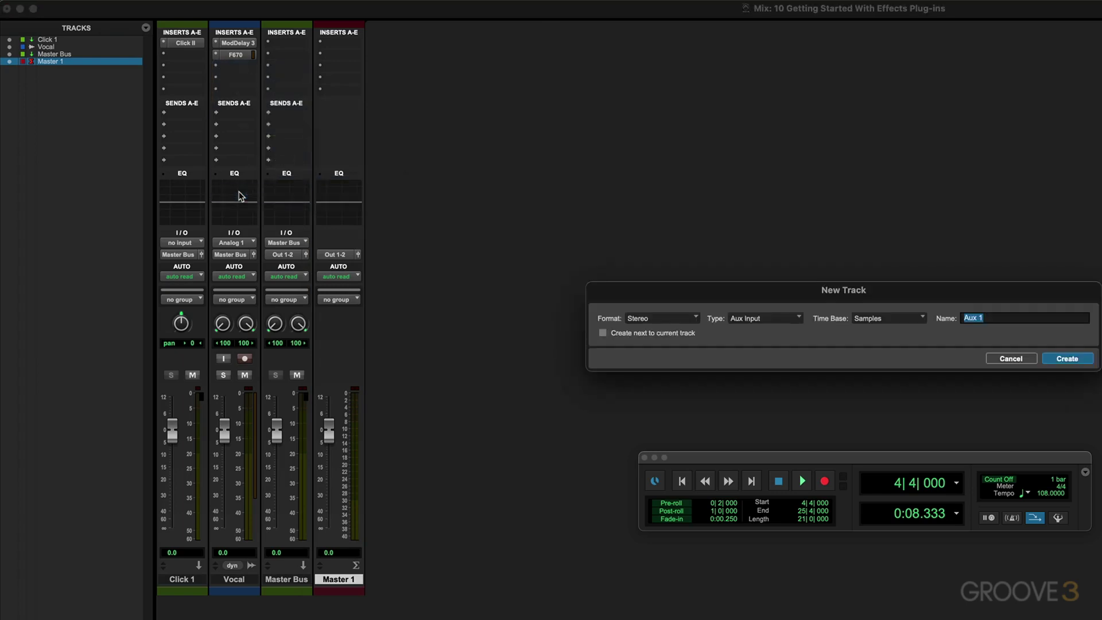
left_click(603, 334)
type("Reverb Return")
Create the Reverb Return aux, nudge the Vocal send up, and route it to Reverb Return (Stereo)
left_click(1067, 359)
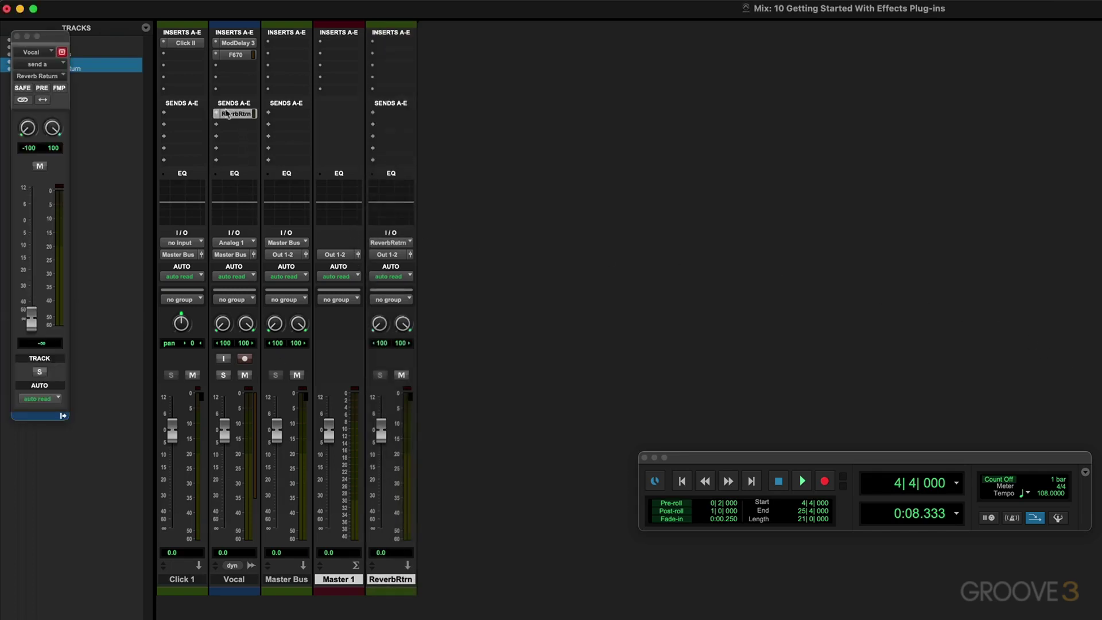
mouse_move(32, 317)
left_mouse_down()
mouse_move(35, 254)
mouse_move(33, 321)
left_mouse_up()
left_click(223, 117)
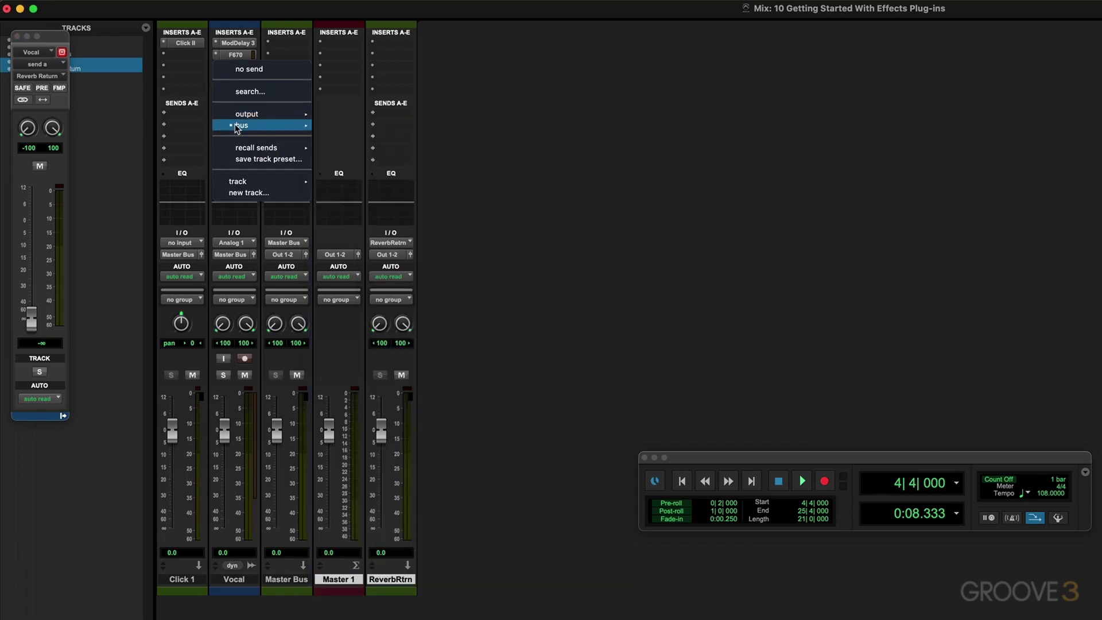
mouse_move(237, 127)
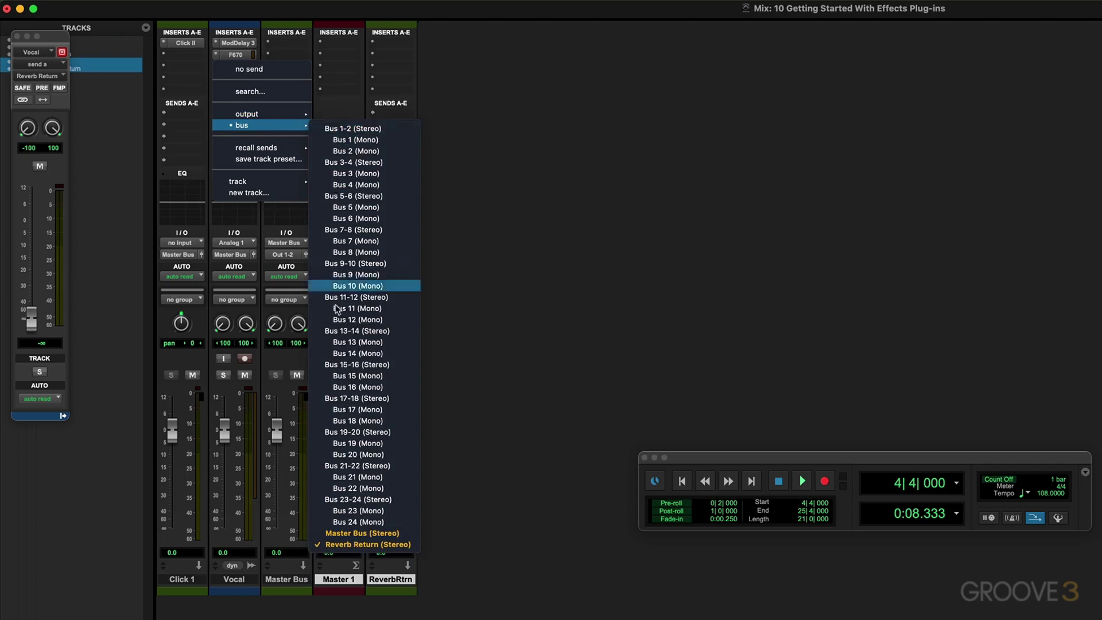
left_click(378, 546)
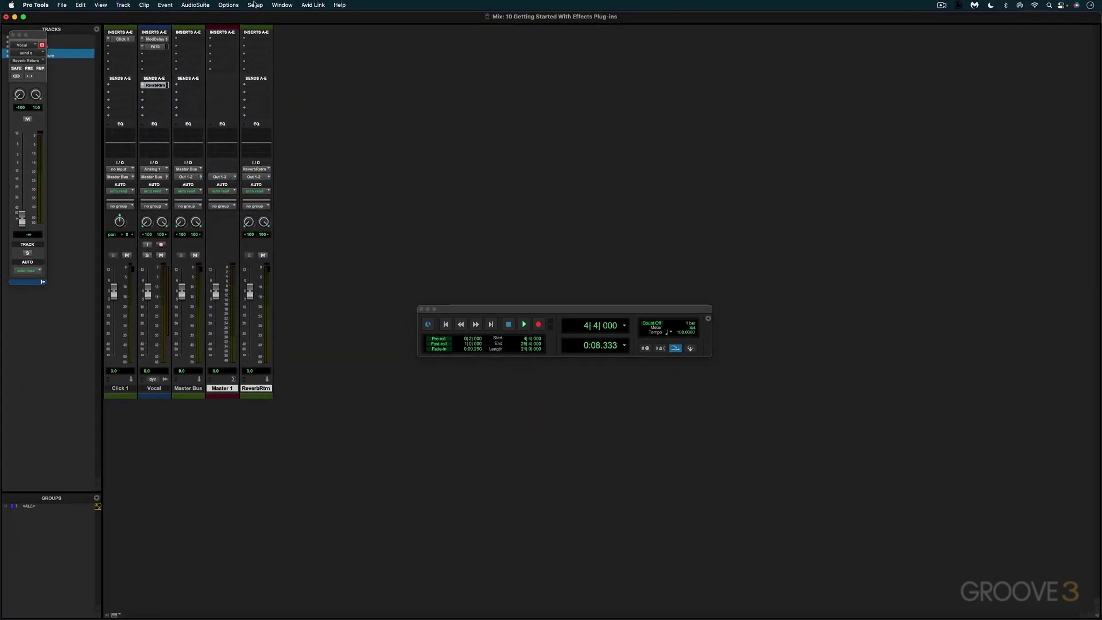
left_click(254, 5)
left_click(260, 60)
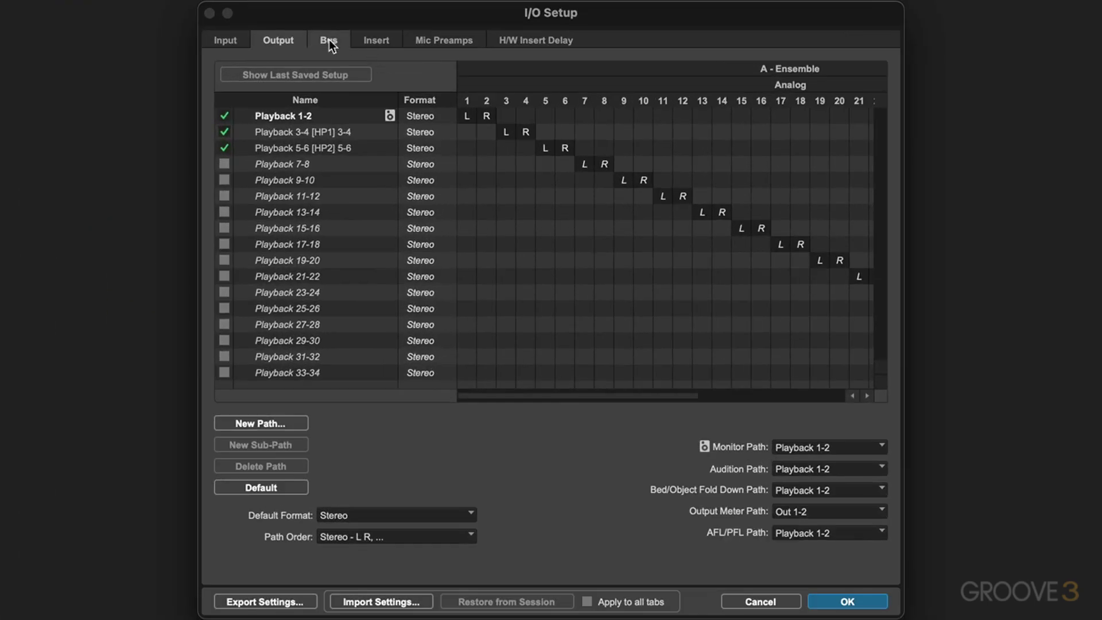
left_click(445, 131)
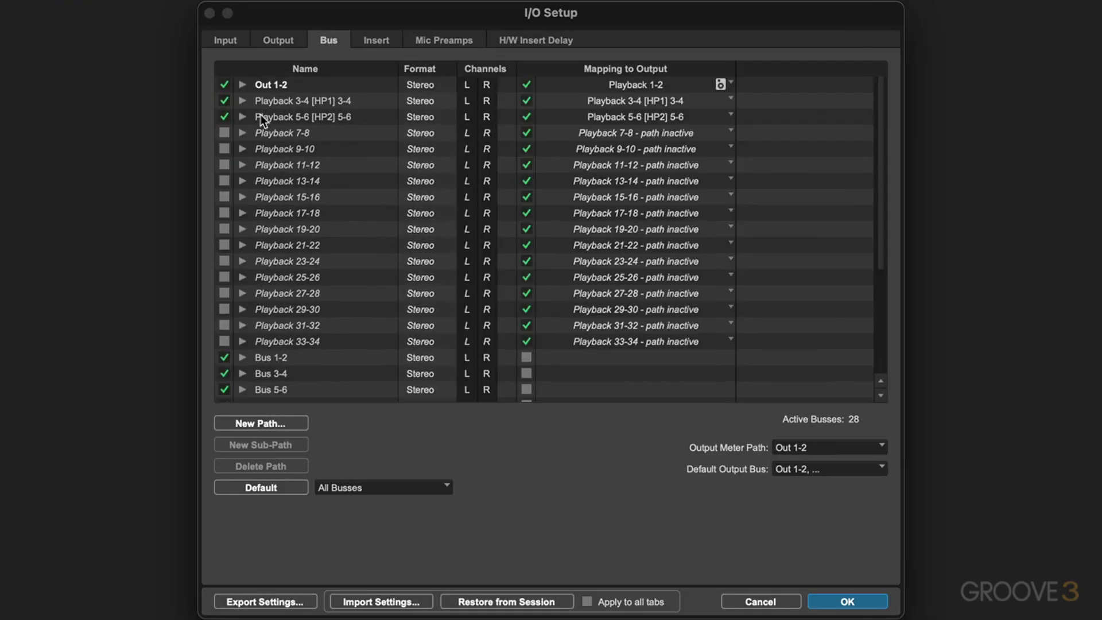
scroll(280, 212, "down", 5)
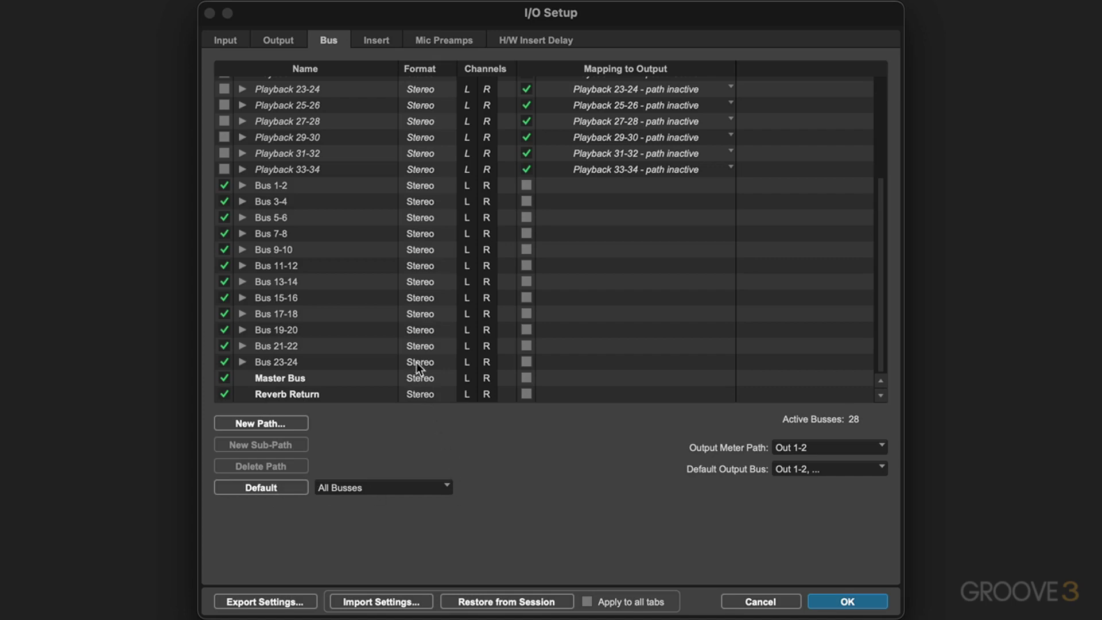
scroll(416, 360, "up", 5)
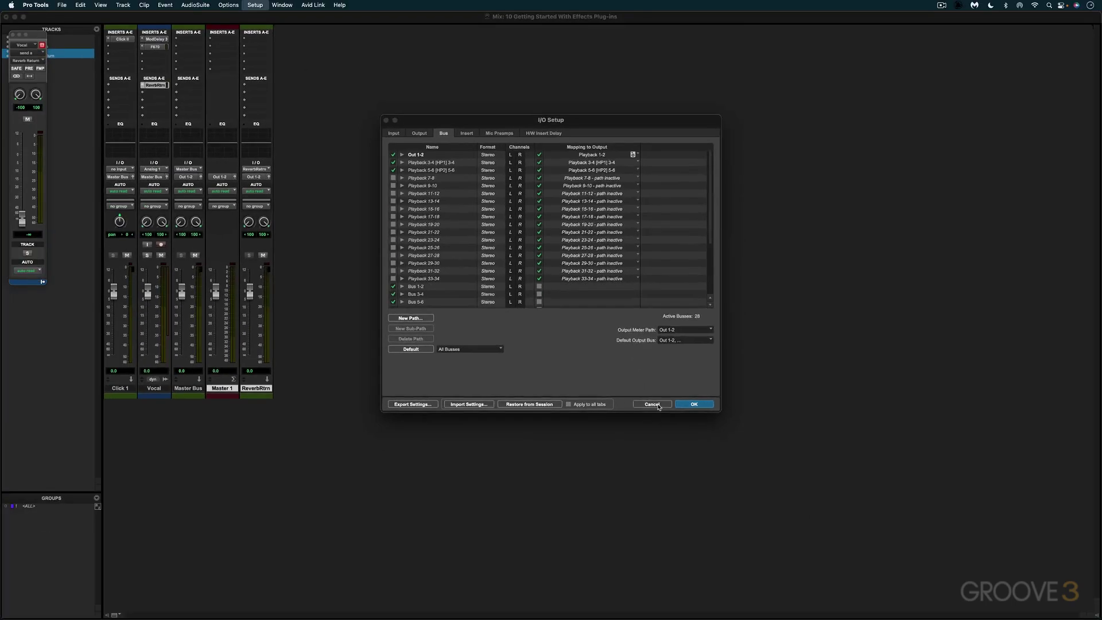
left_click(767, 603)
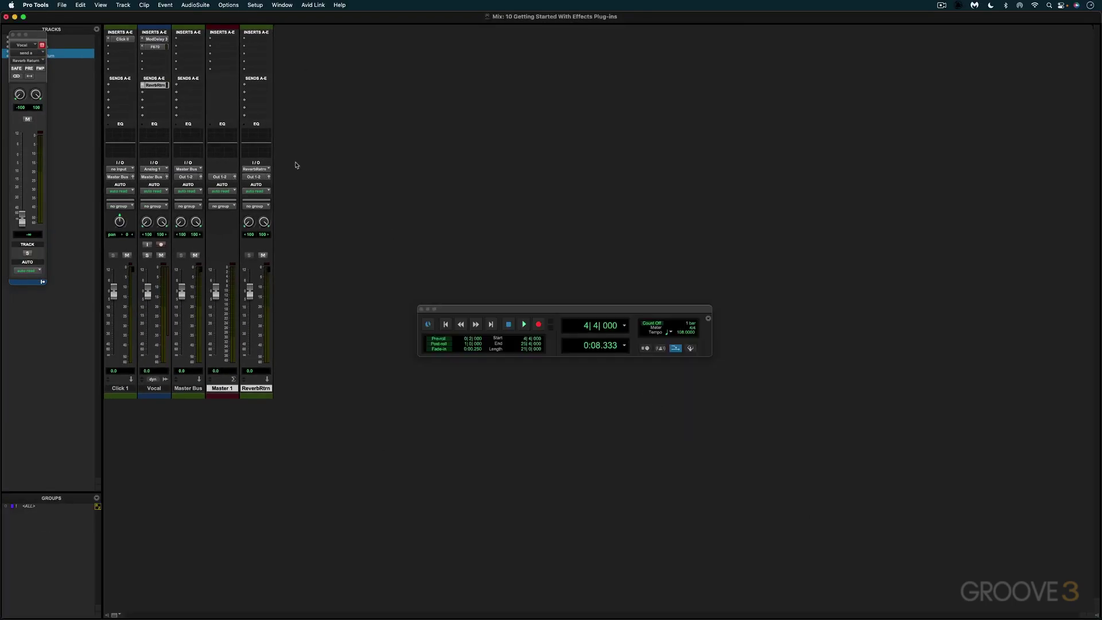
Raise the Vocal send level to -8.9 and check the Reverb Return input bus
left_click_drag(23, 218, 25, 303)
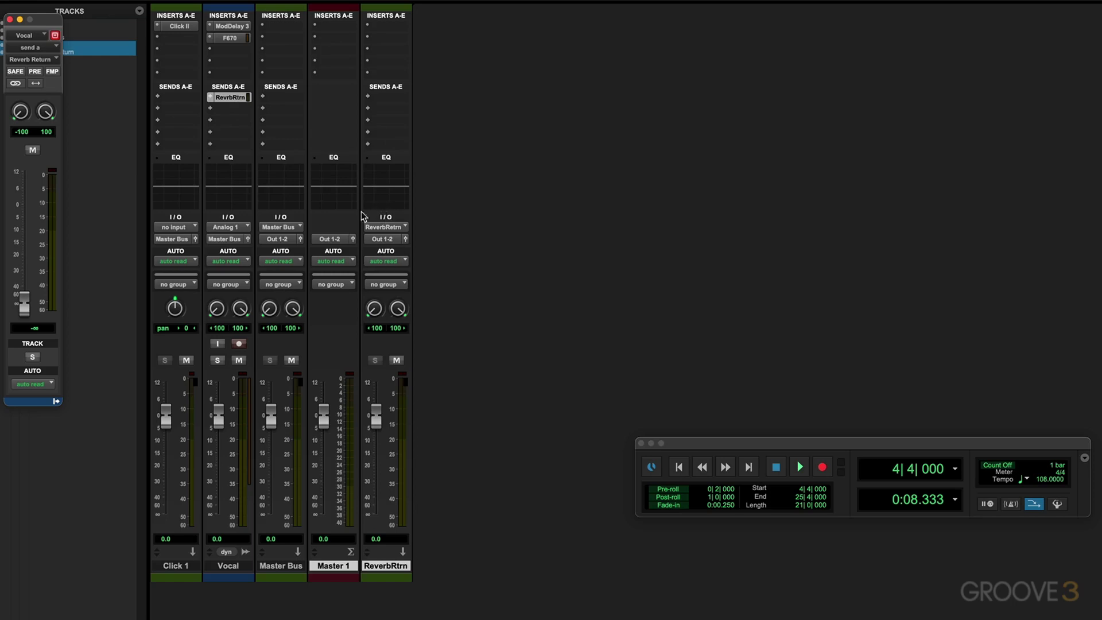
left_click(402, 228)
mouse_move(395, 240)
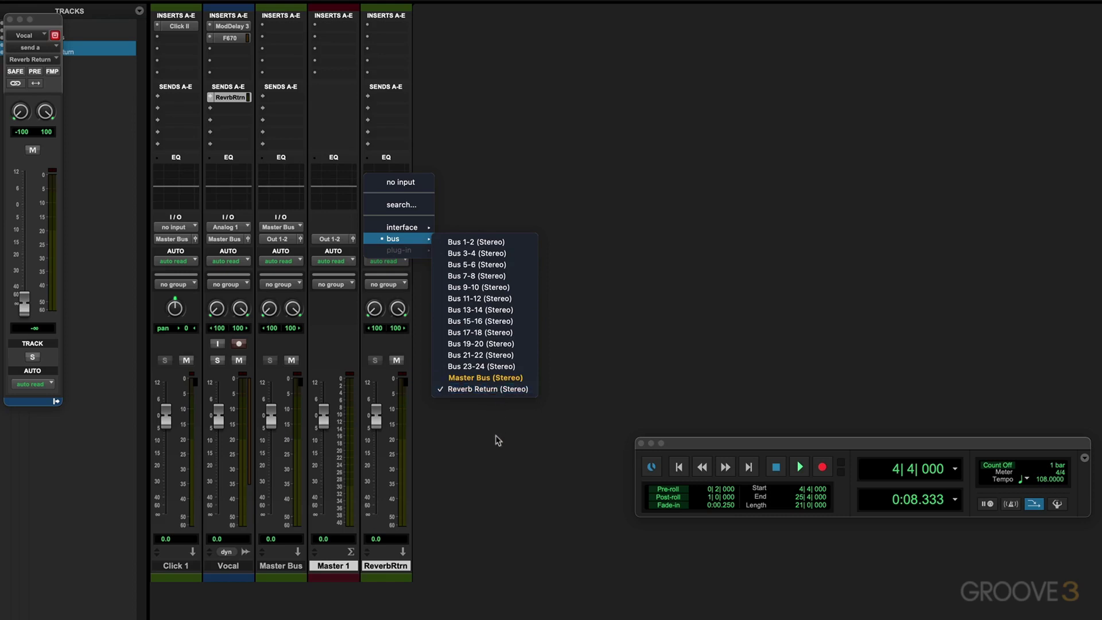
left_click(492, 475)
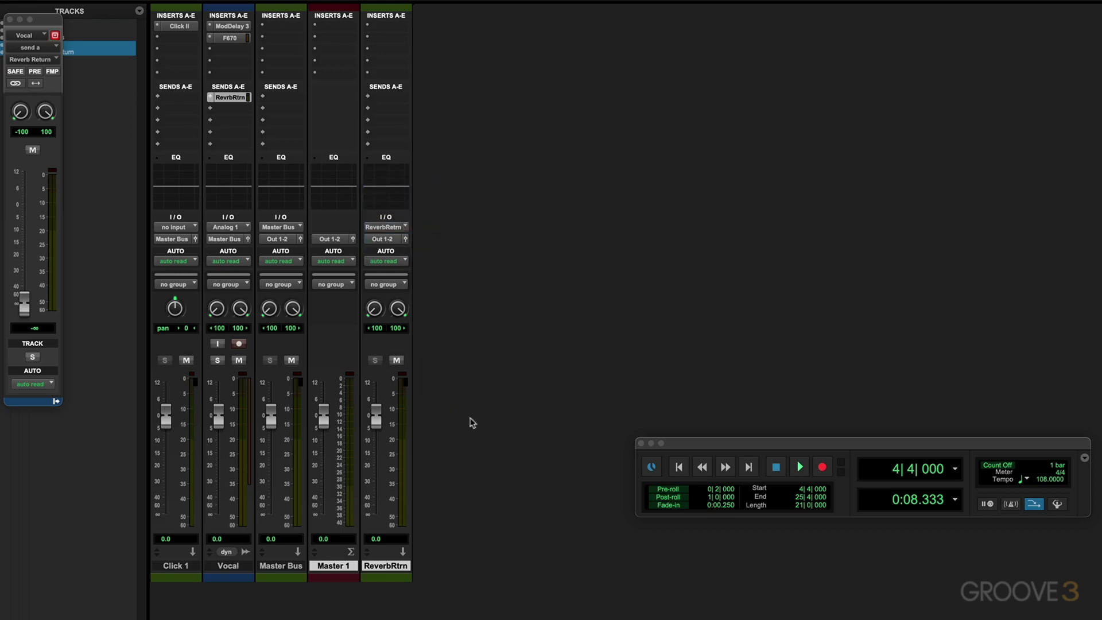
Move the ReverbRtrn strip left so it sits after Vocal, ahead of Master Bus
left_click(285, 567)
left_click(378, 567)
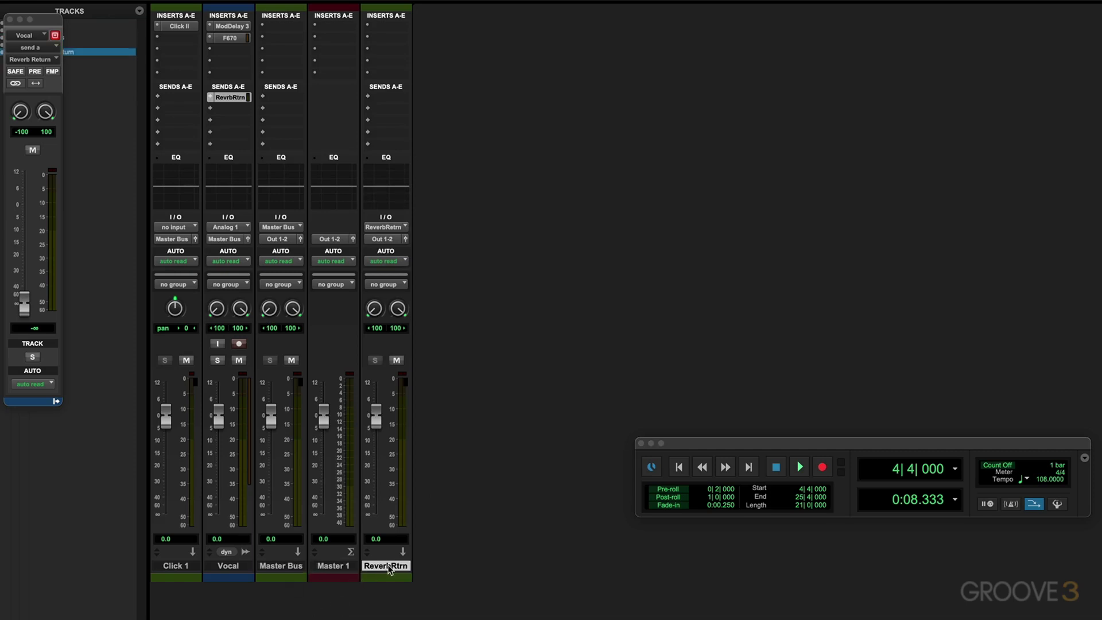
left_click_drag(379, 568, 276, 569)
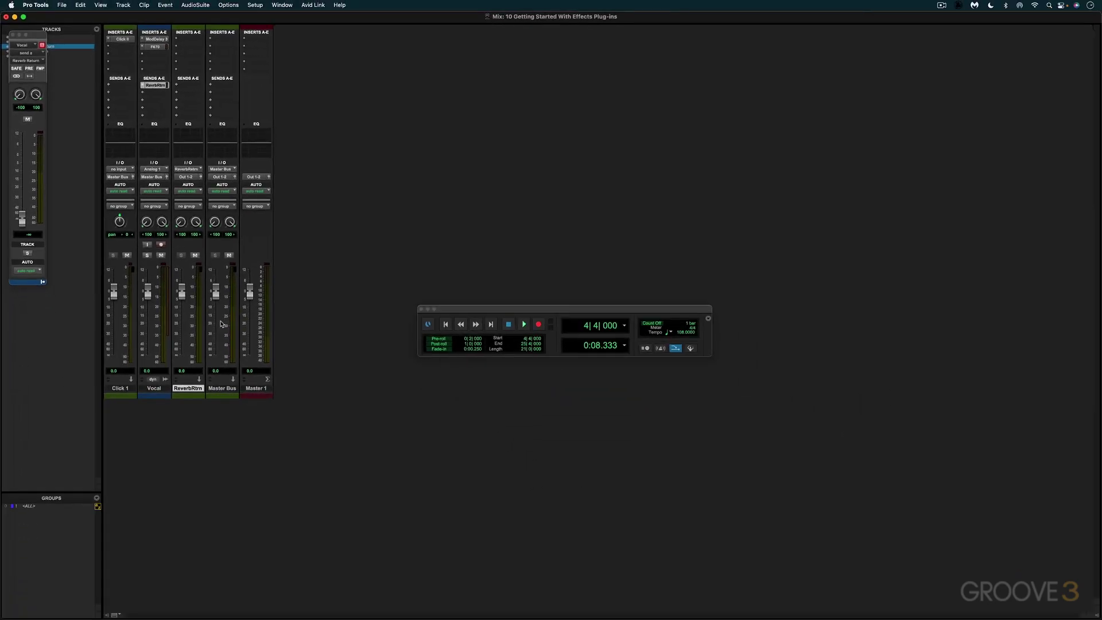
In the Edit window, insert Avid Reverb One (stereo) on the Reverb Return track
key("super+equal")
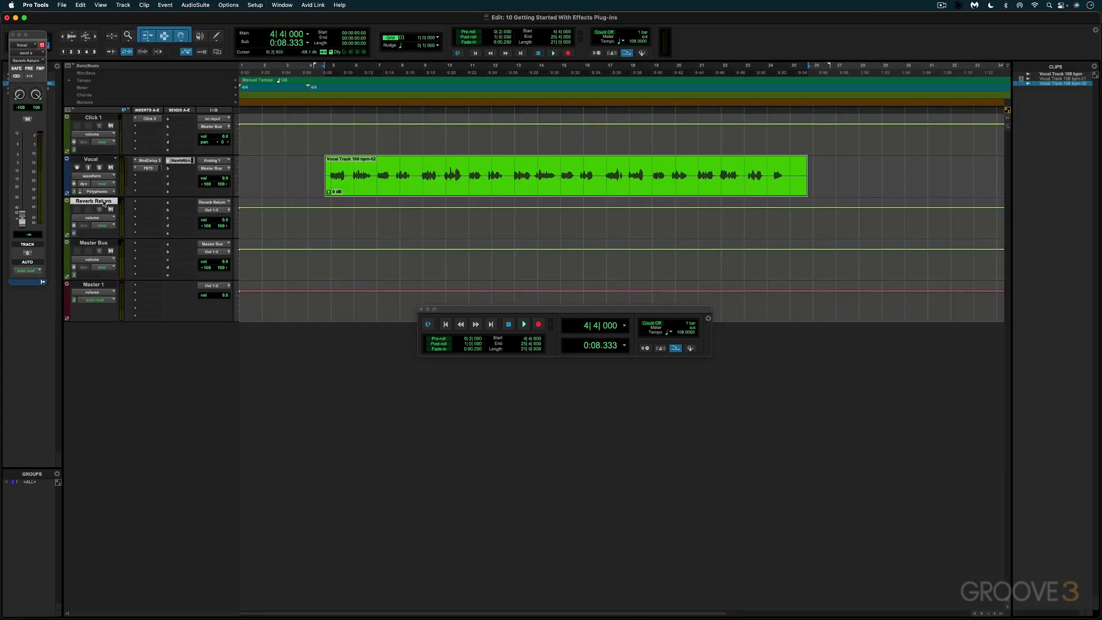
mouse_move(101, 204)
left_mouse_down()
mouse_move(99, 266)
mouse_move(101, 201)
left_mouse_up()
left_click(135, 204)
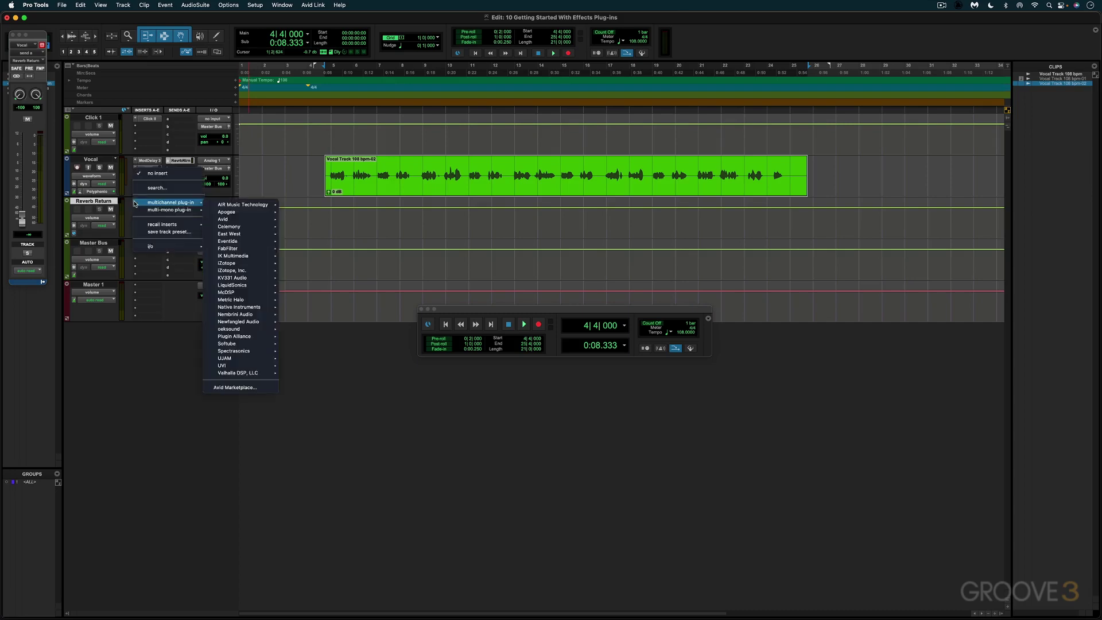
mouse_move(219, 222)
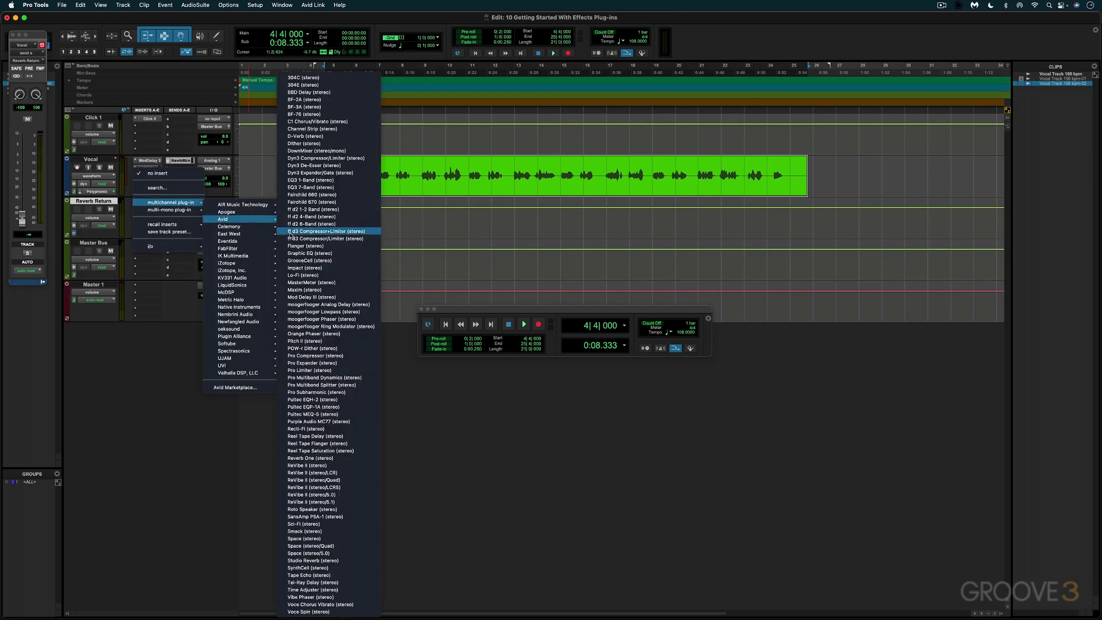
left_click(313, 458)
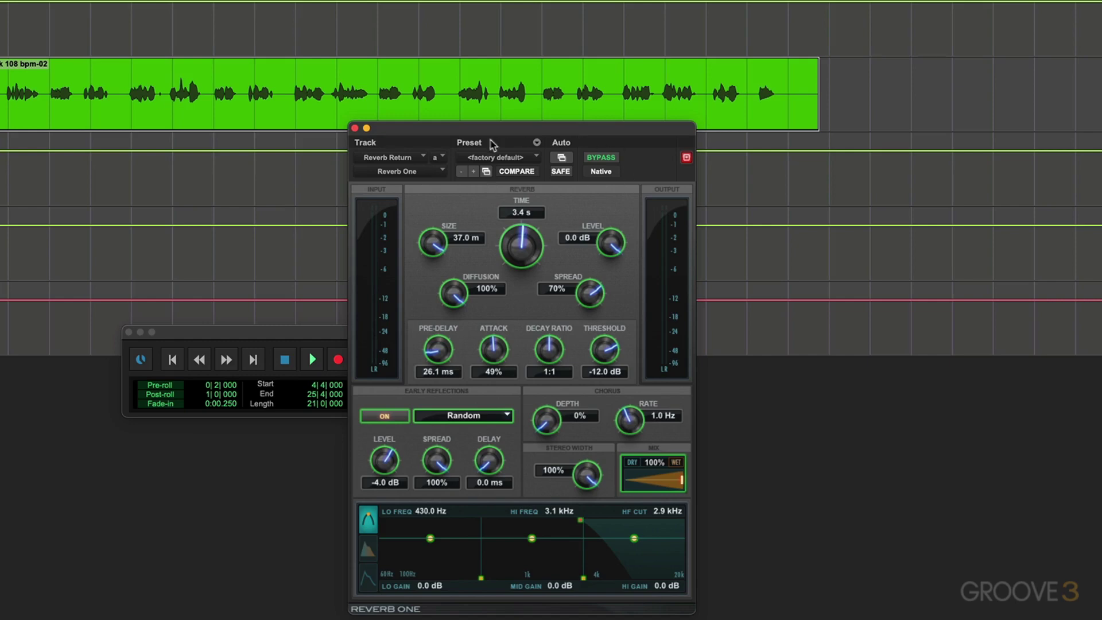
Load the Chorused > Pitch Chorus Wave preset in Reverb One and set Mix to 100%
left_click(537, 158)
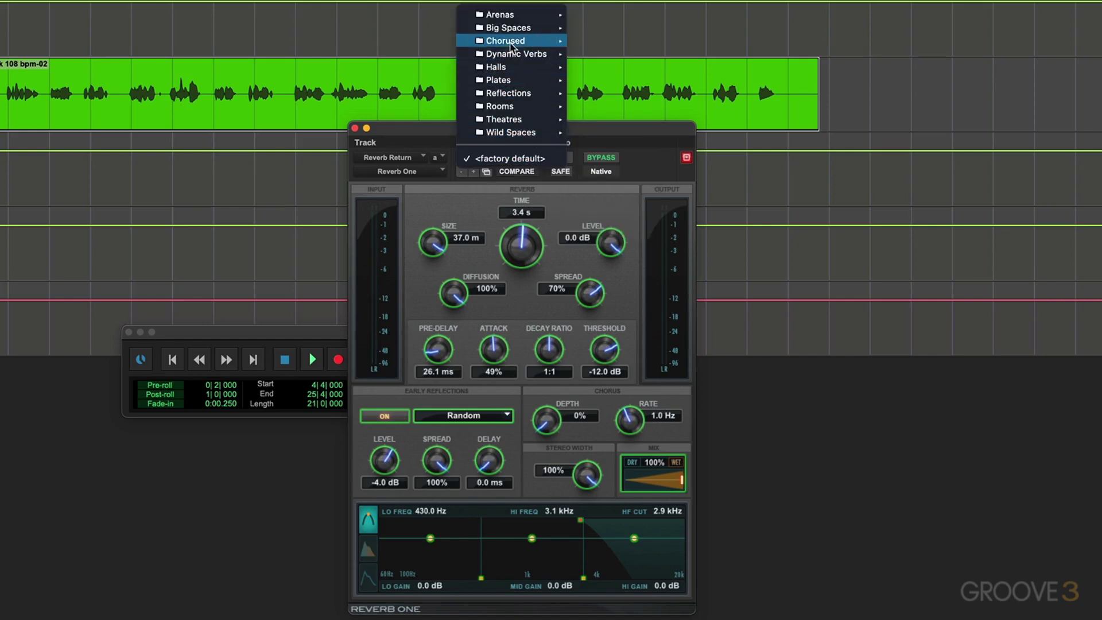
mouse_move(511, 45)
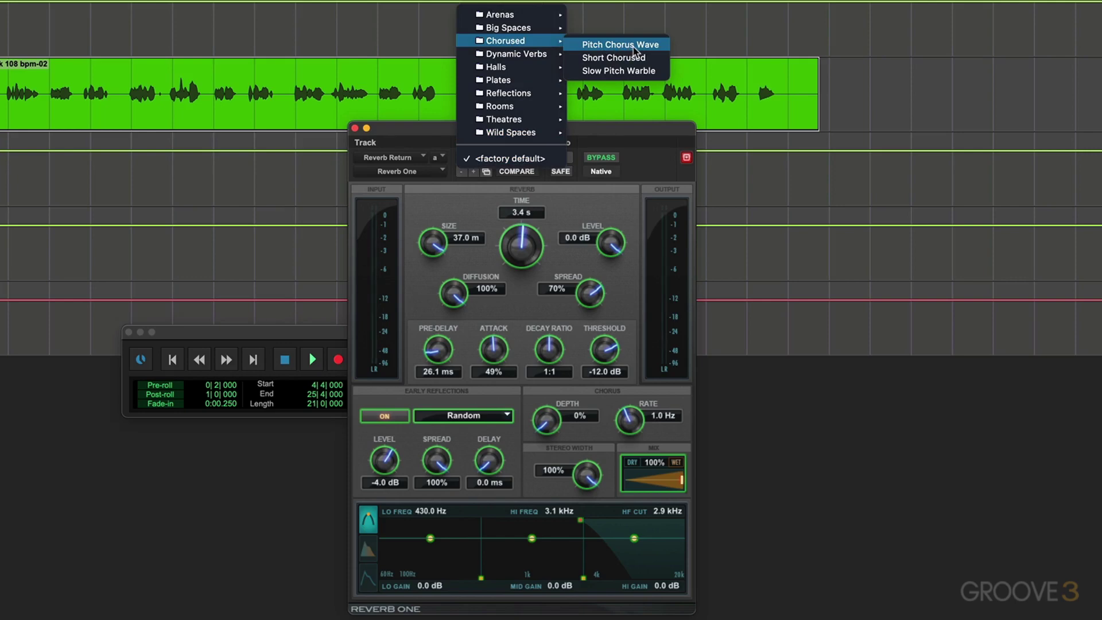
left_click(634, 48)
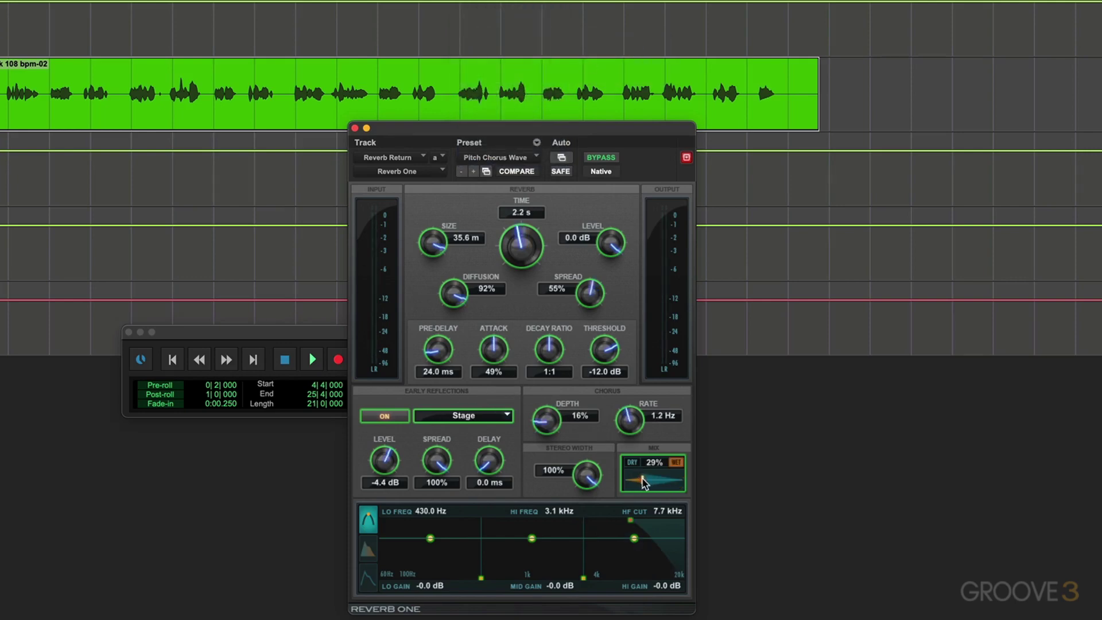
left_click_drag(644, 482, 705, 481)
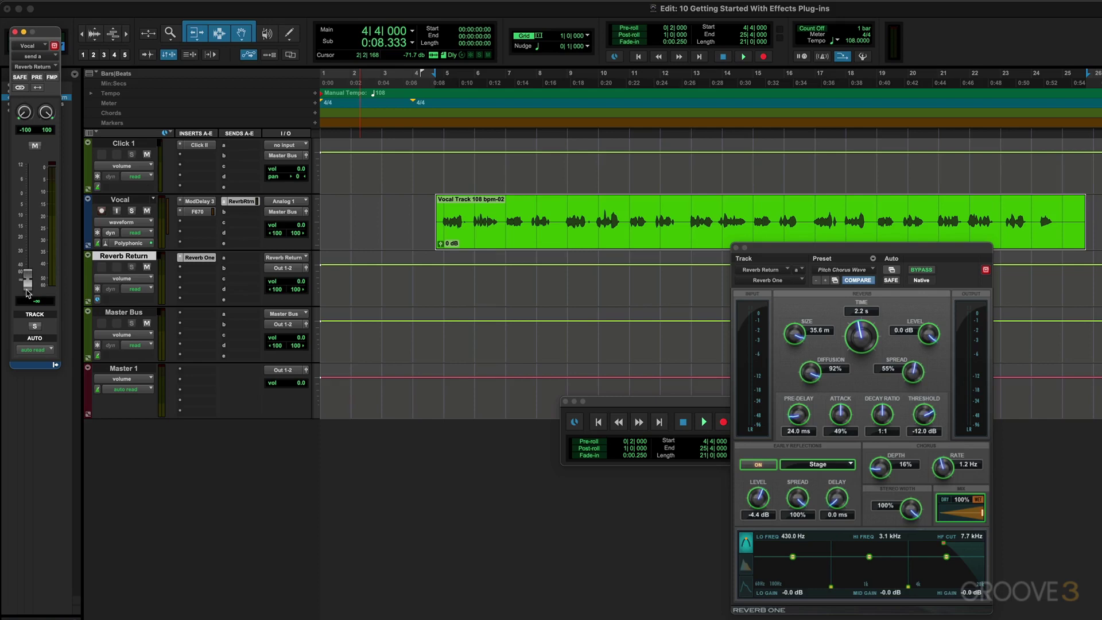
Audition playback while adjusting the Vocal send to Reverb Return, settling around -9.1 dB
key("space")
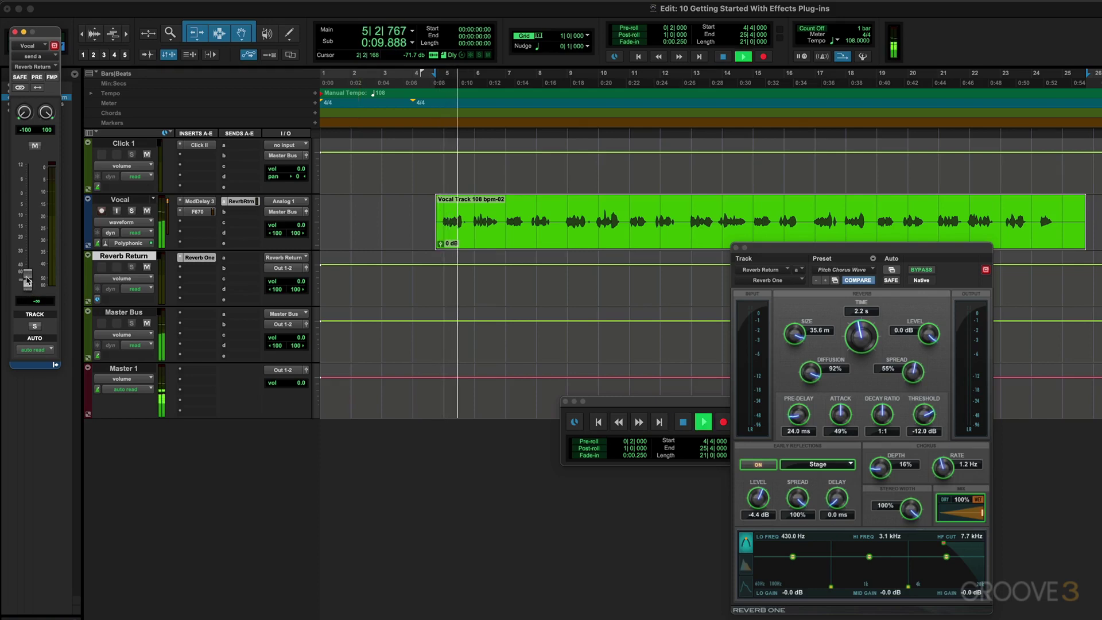
left_click_drag(27, 281, 31, 209)
key("space")
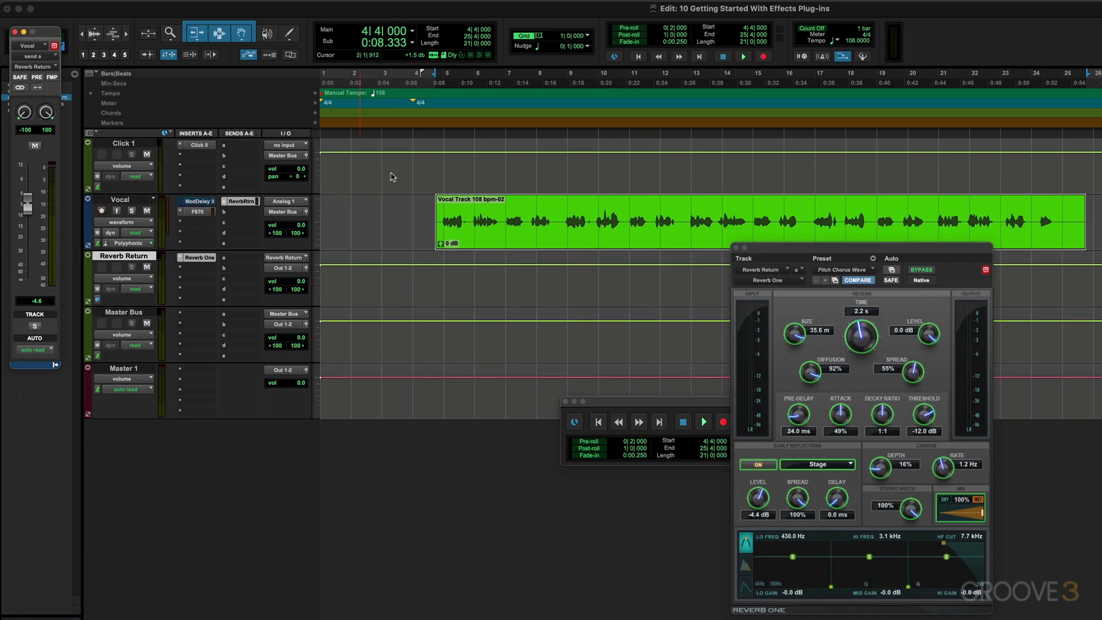
key("space")
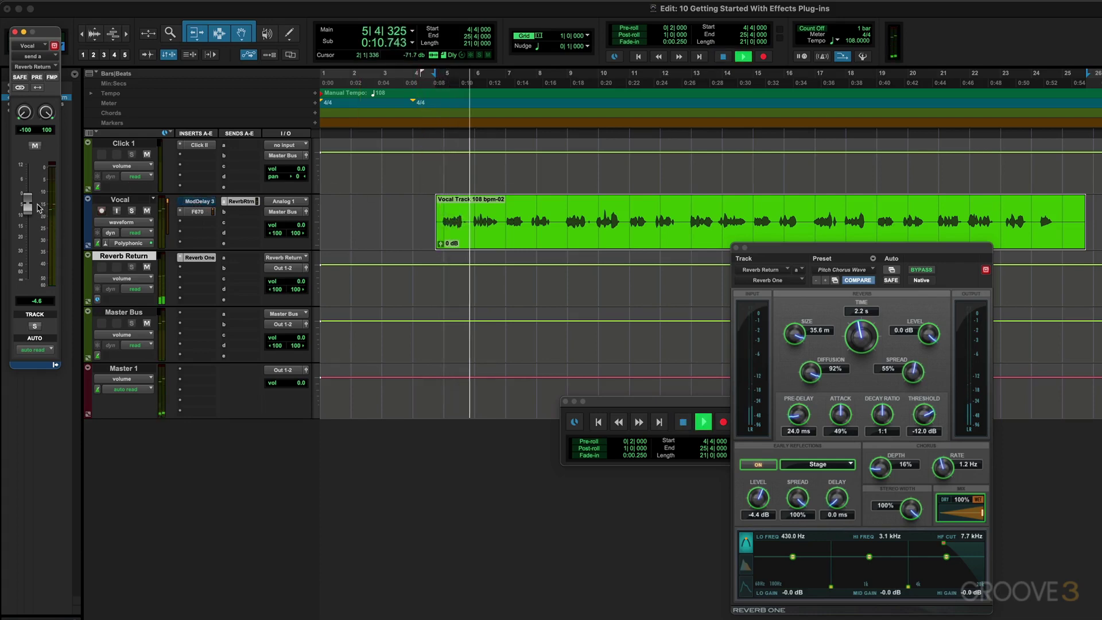
left_click_drag(29, 206, 28, 242)
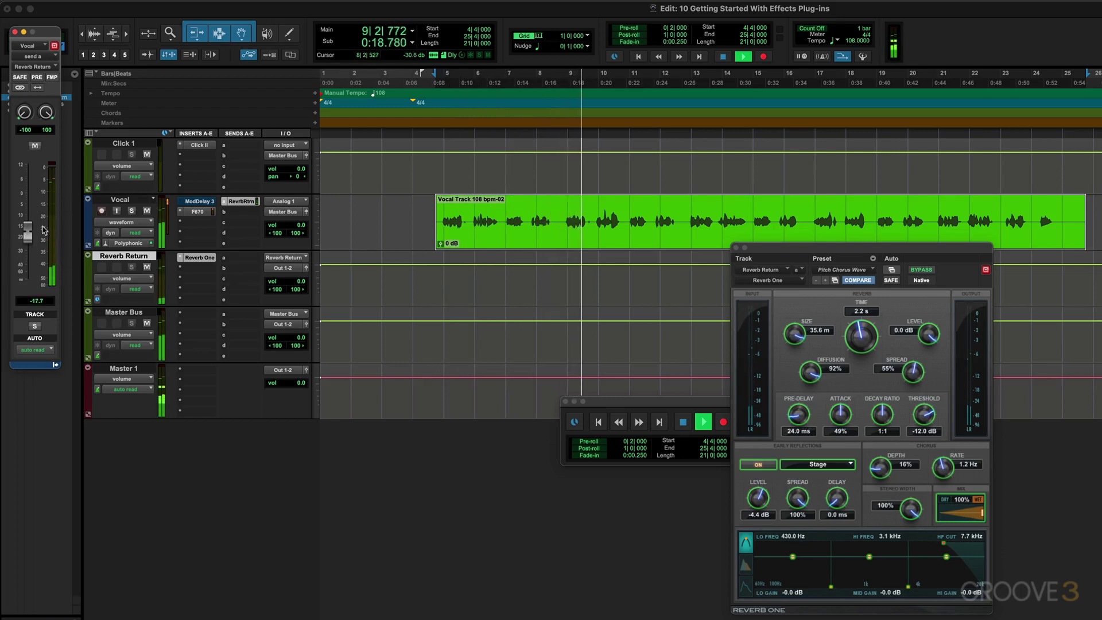
left_click_drag(27, 235, 29, 215)
key("space")
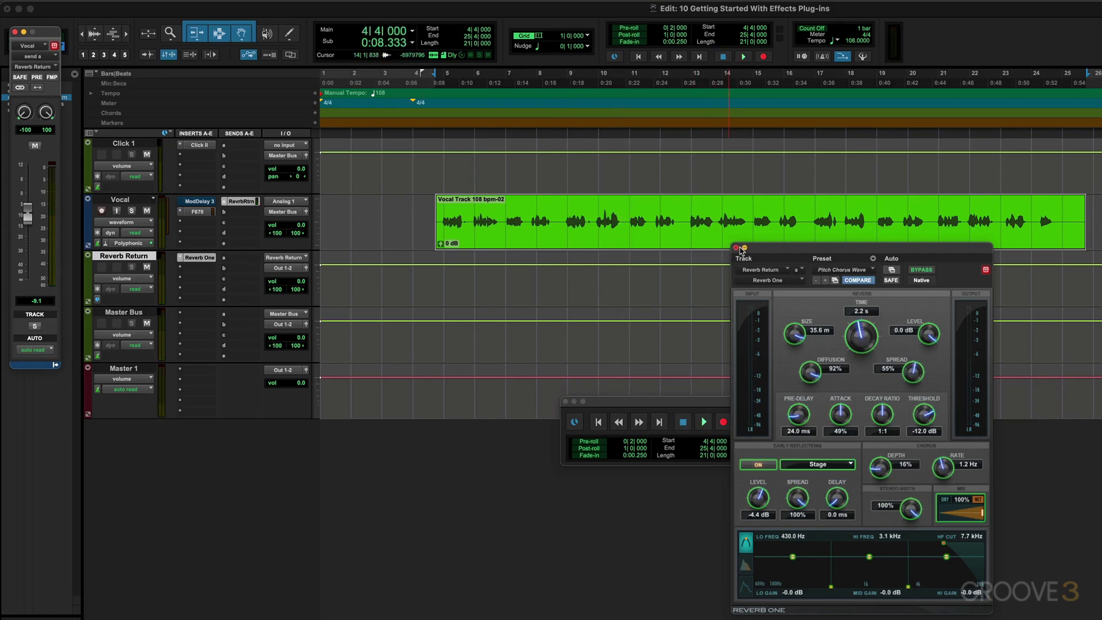
Close the Reverb One window and reopen the Vocal's Reverb Return send window at mid-screen
left_click(736, 248)
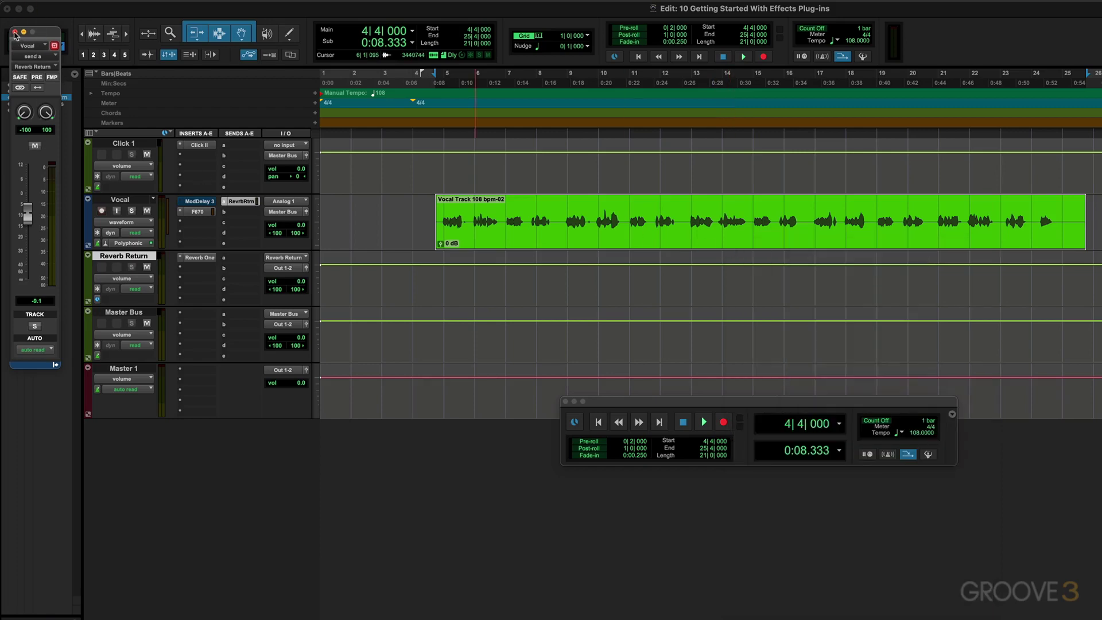
left_click(15, 32)
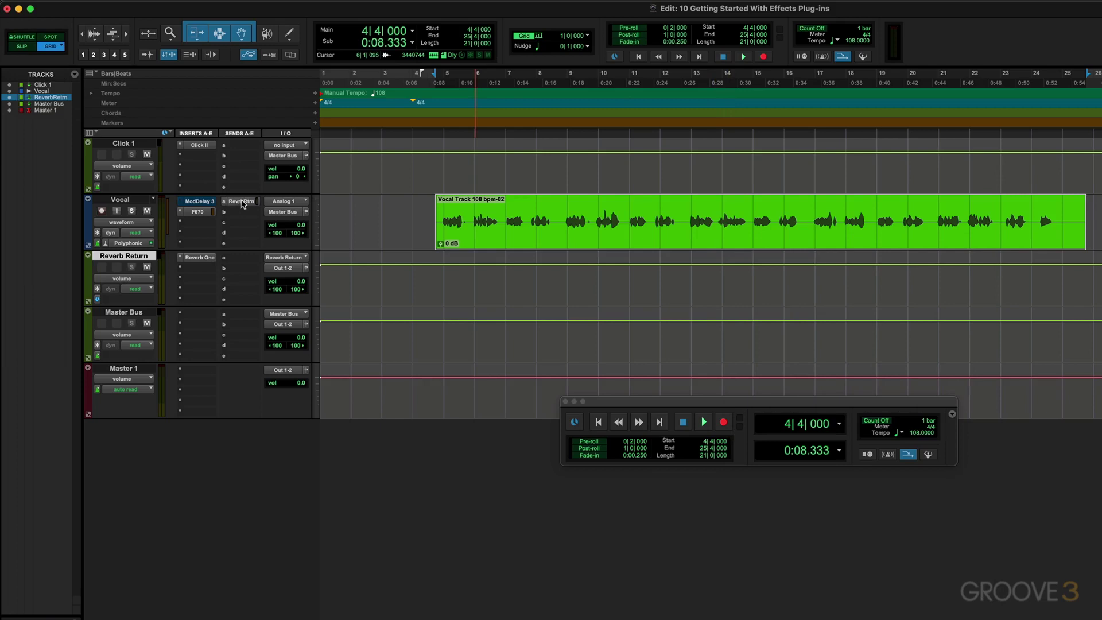
left_click(242, 201)
left_click(242, 201)
left_click(242, 201)
left_click(242, 202)
left_click(241, 202)
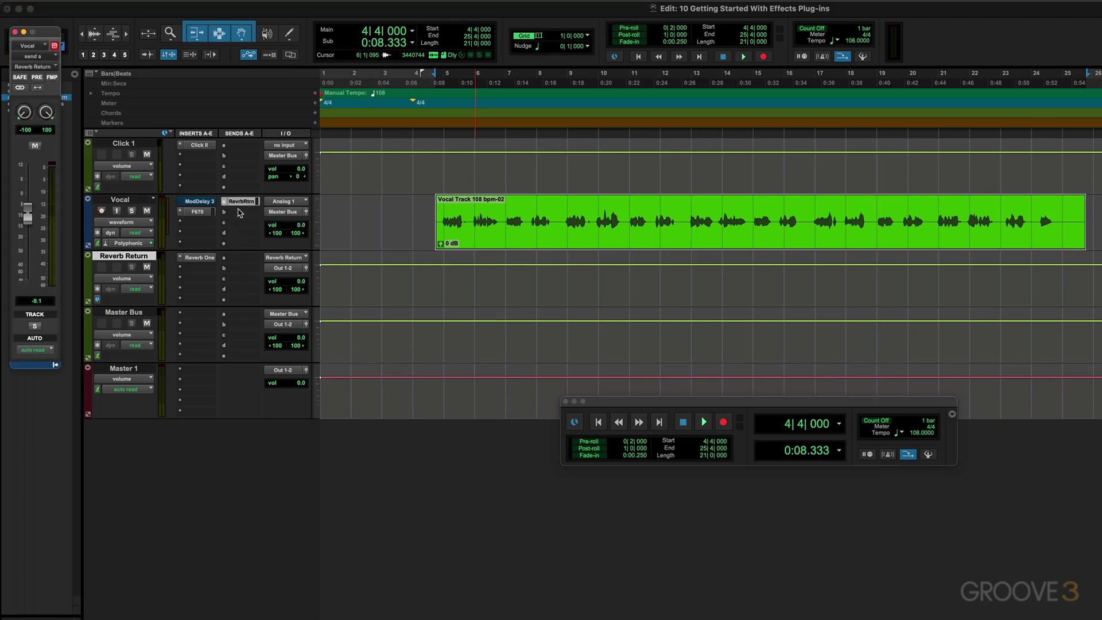
left_click_drag(43, 33, 438, 319)
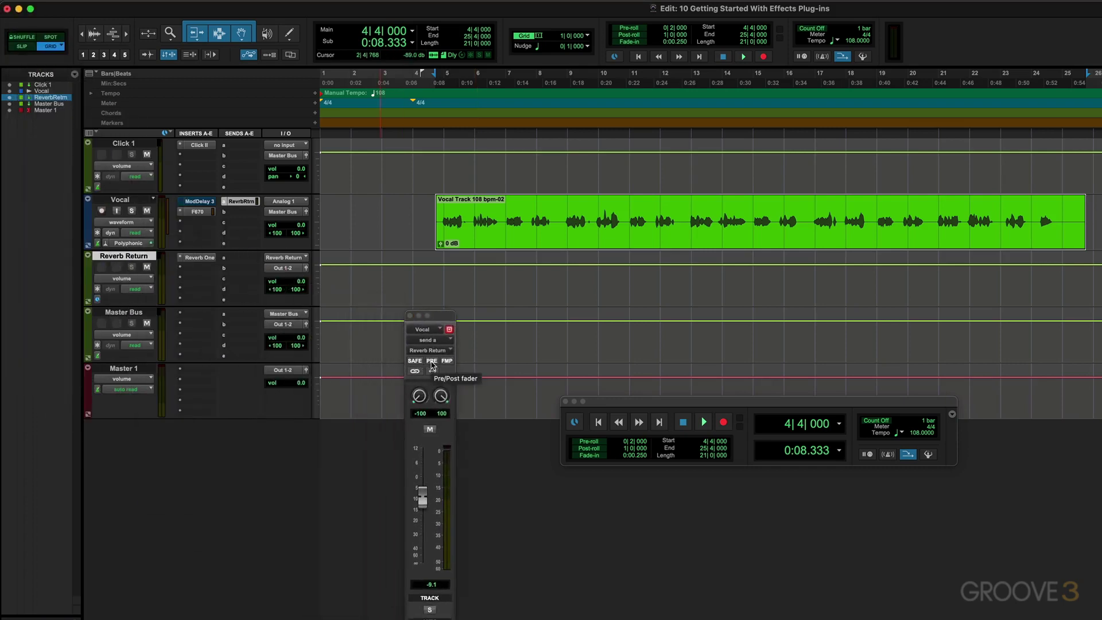
In the mixer, toggle the send's PRE button and move the Vocal fader between -28.8 and -16.6 dB
key("super+equal")
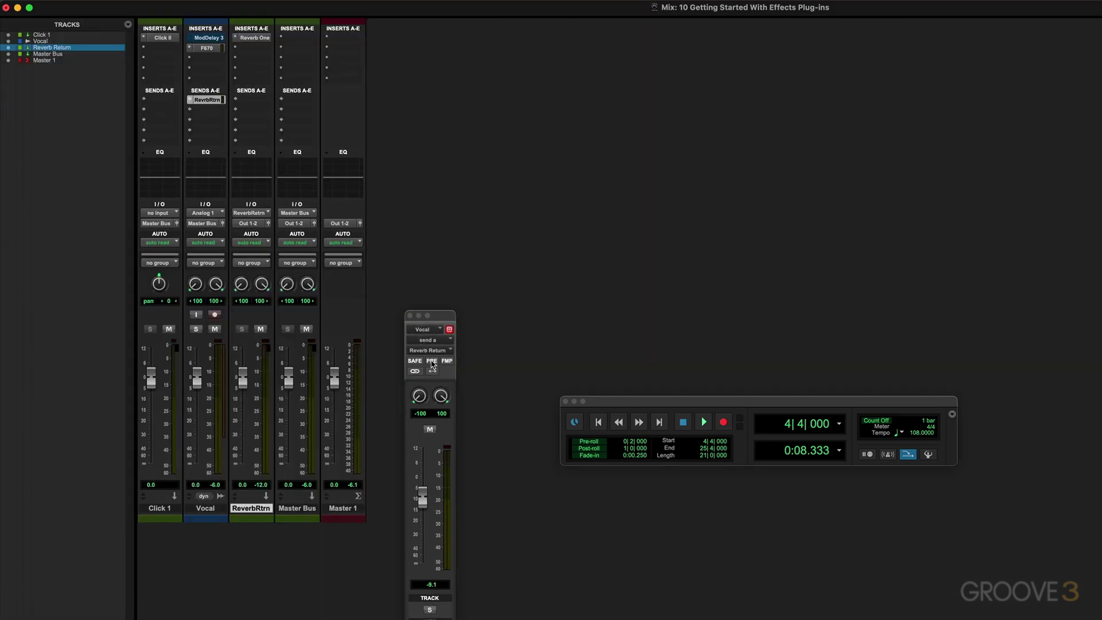
left_click(432, 362)
left_click(432, 362)
left_click_drag(198, 379, 199, 424)
left_click_drag(197, 423, 199, 380)
During playback, compare the pre-fader send while lowering the Vocal fader, then return to post-fader
key("space")
key("space")
left_click(430, 363)
left_click_drag(197, 382, 197, 385)
key("space")
mouse_move(197, 383)
left_mouse_down()
mouse_move(195, 466)
mouse_move(197, 395)
left_mouse_up()
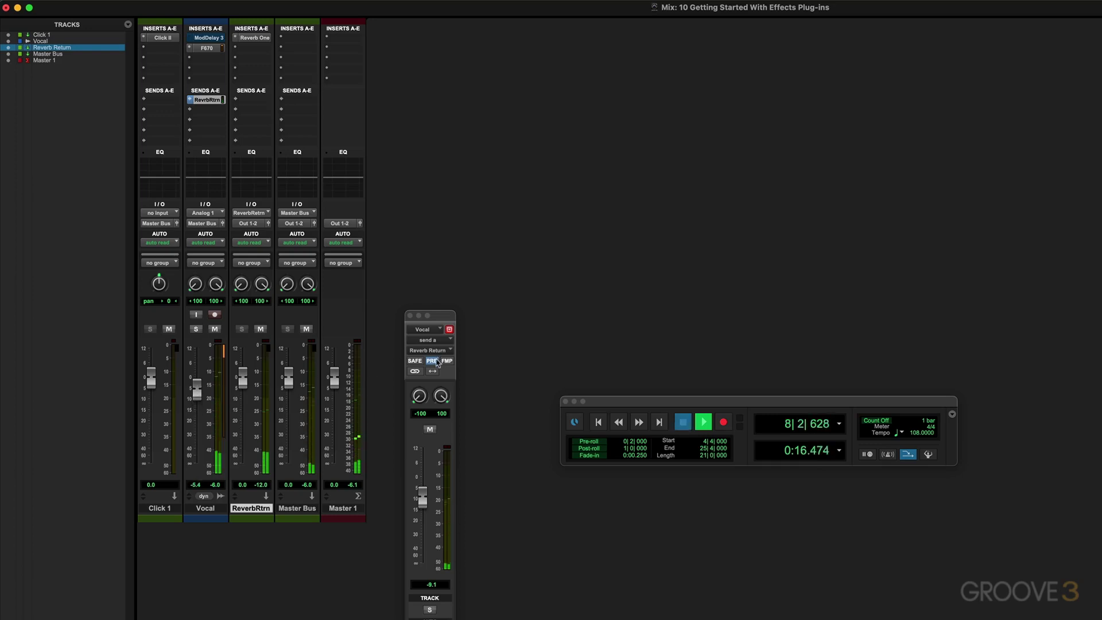
key("space")
left_click(431, 361)
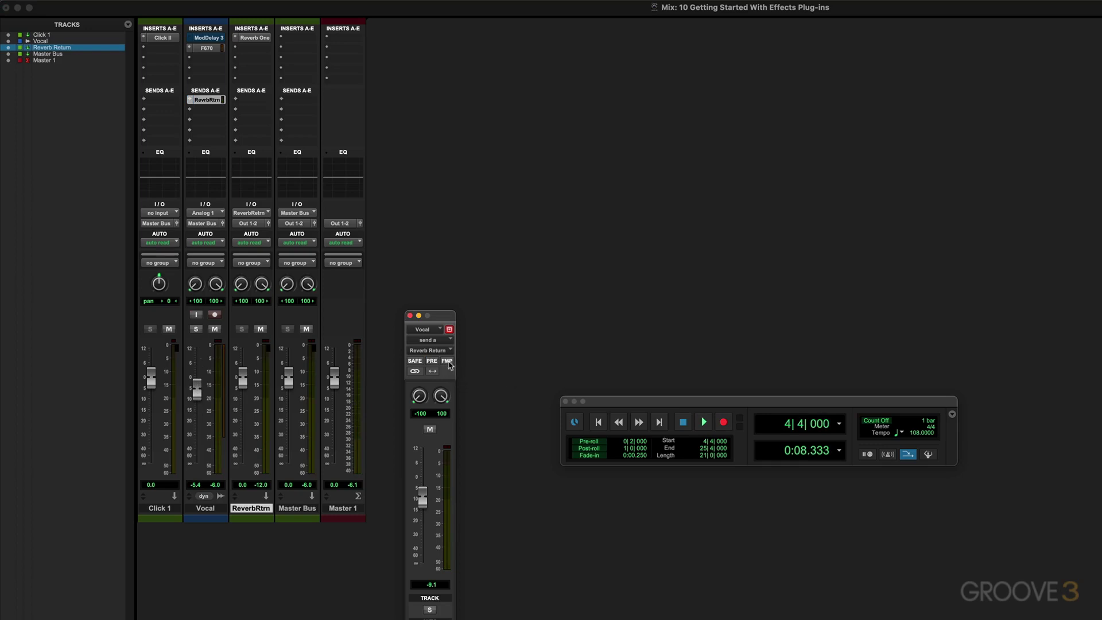
Test FMP send-pan linking while panning the Vocal, then turn FMP off and close the send window
left_click(447, 362)
left_click(194, 281)
left_click_drag(194, 282, 201, 241)
left_click_drag(196, 283, 196, 289)
left_click(447, 362)
left_click_drag(420, 396, 417, 439)
left_click_drag(195, 285, 196, 289)
left_click(411, 316)
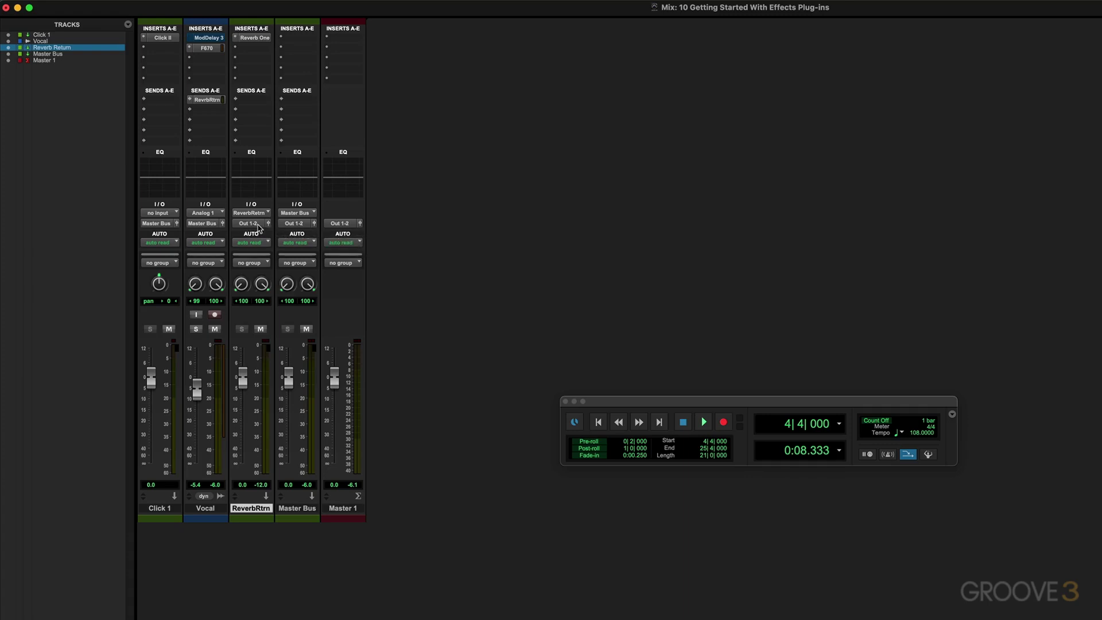
Change the ReverbRtrn output from Out 1-2 to track > Master Bus (Stereo)
left_click(258, 225)
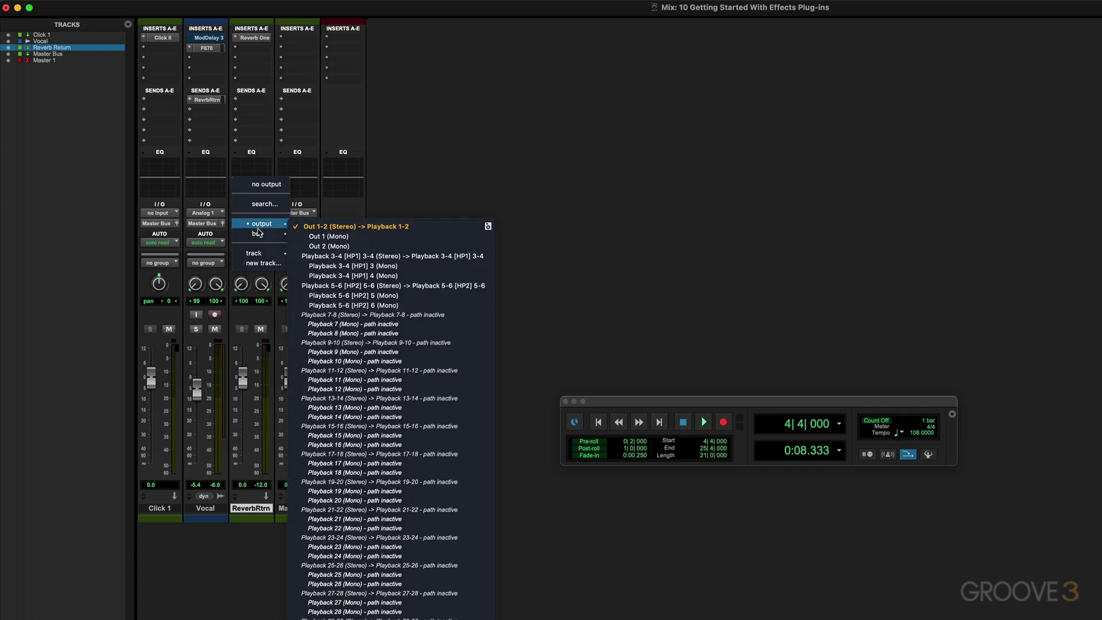
mouse_move(260, 255)
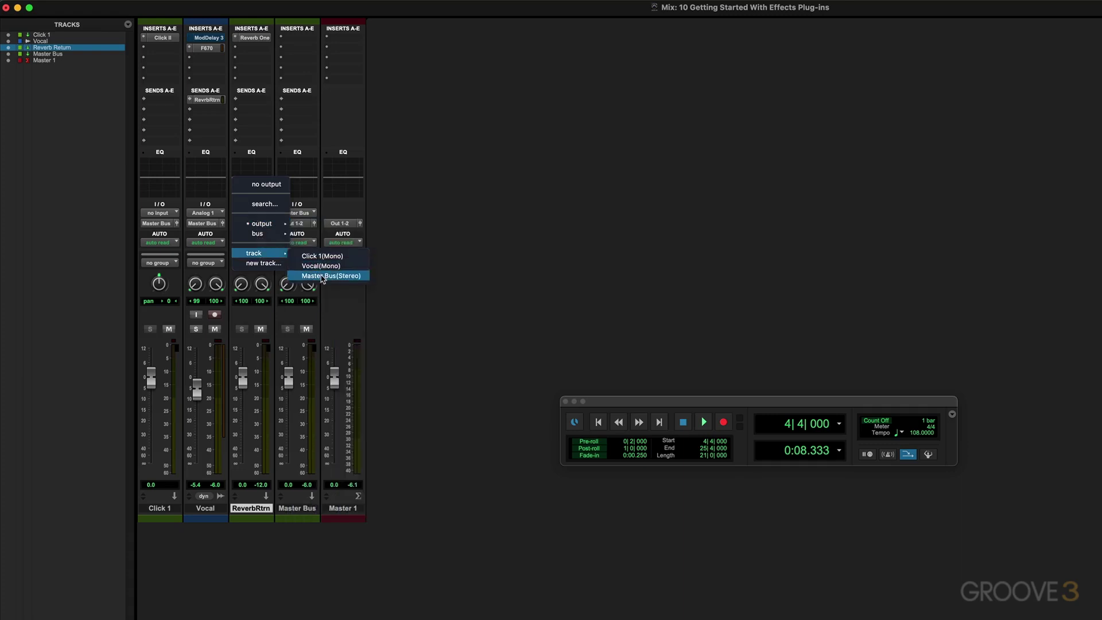
mouse_move(255, 232)
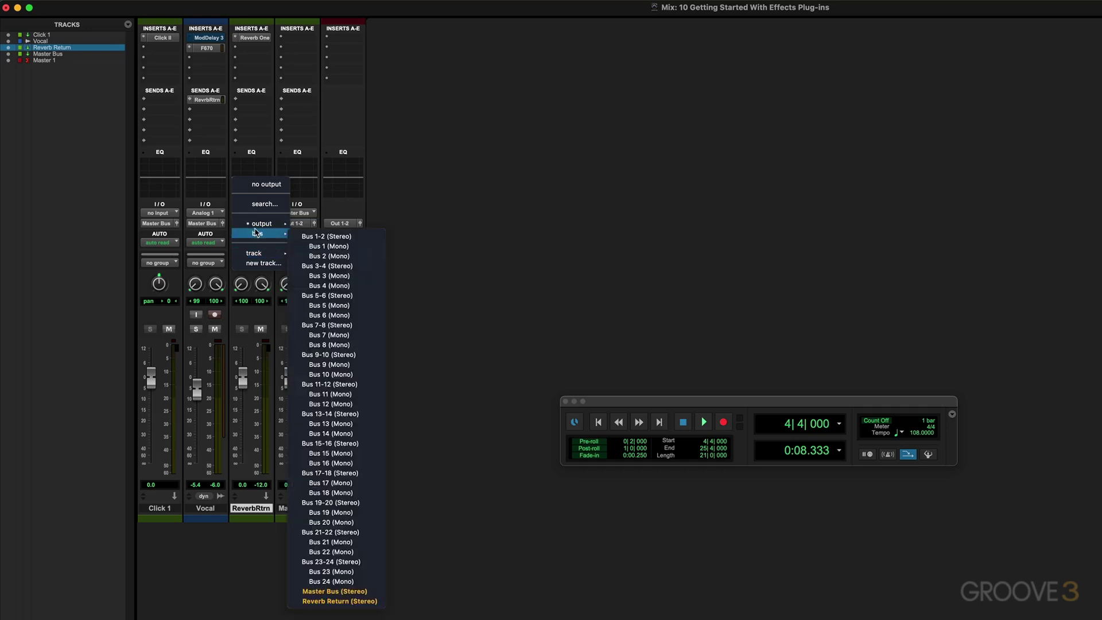
left_click(319, 279)
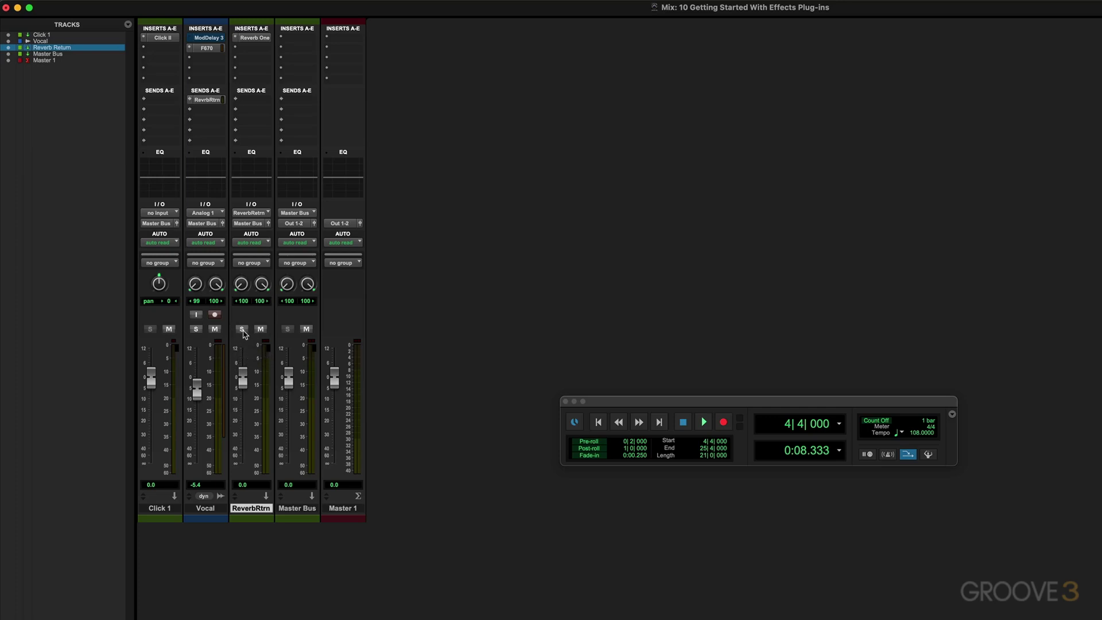
left_click(243, 330)
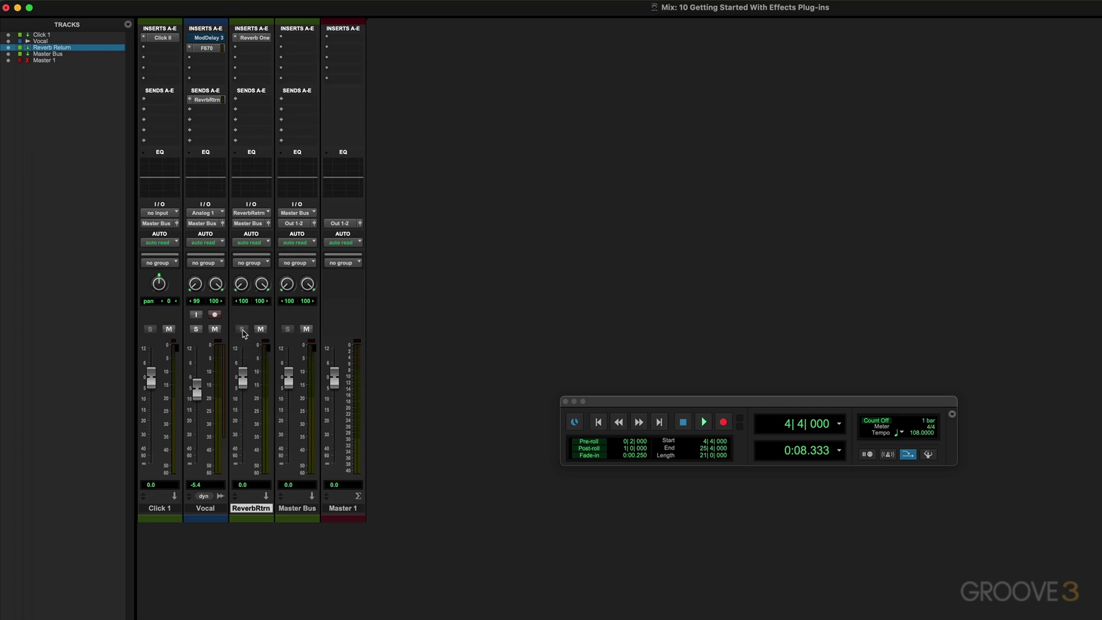